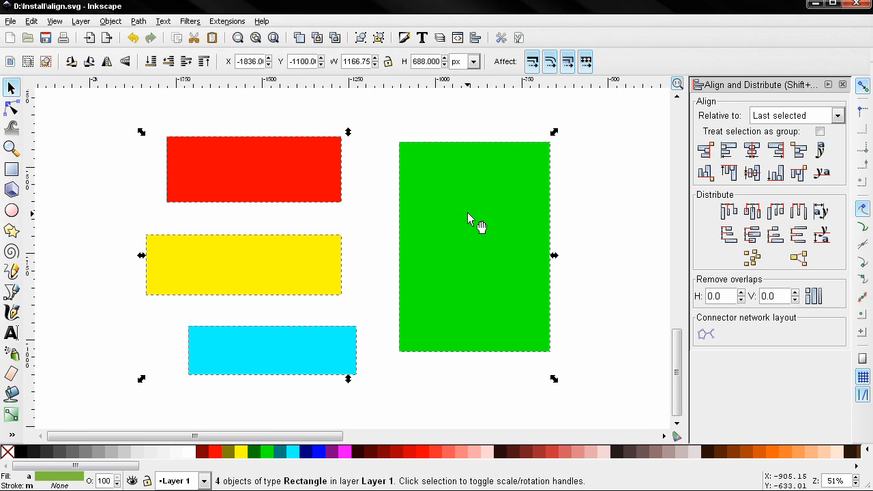
Try aligning the rectangles' right edges to the green rectangle's left edge and also aligning all left edges, undoing each alignment
click(707, 151)
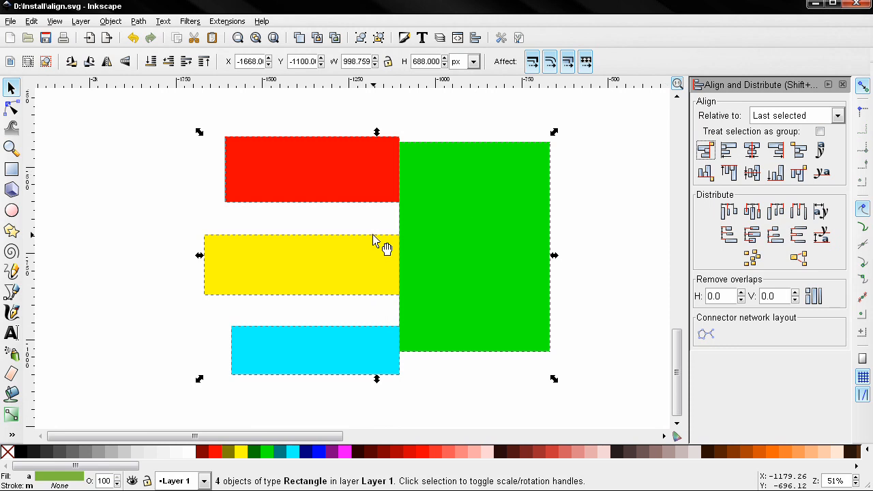
key(ctrl+z)
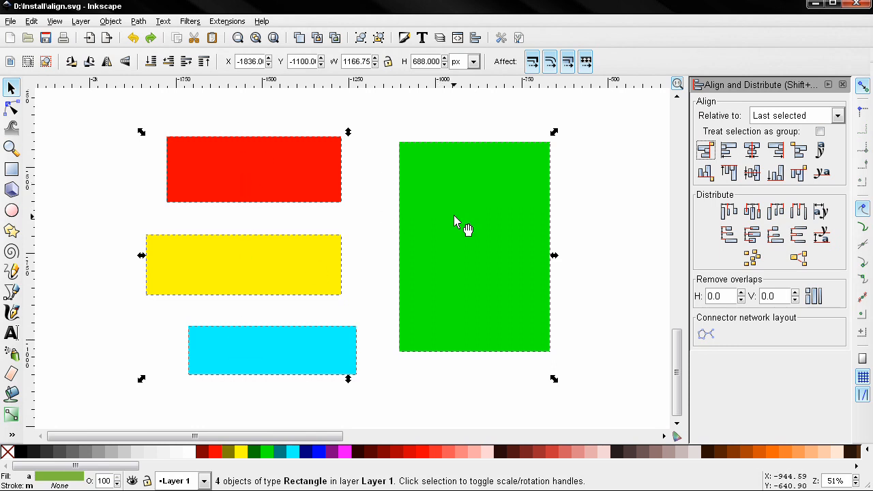
click(728, 150)
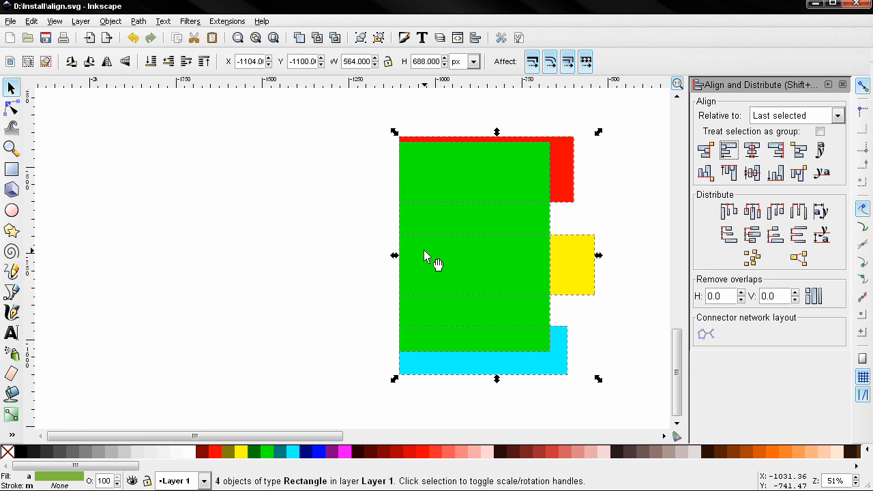
key(ctrl+z)
Reselect all four rectangles with the red one last, try aligning their left edges to it, and undo the alignment
click(103, 203)
click(436, 320)
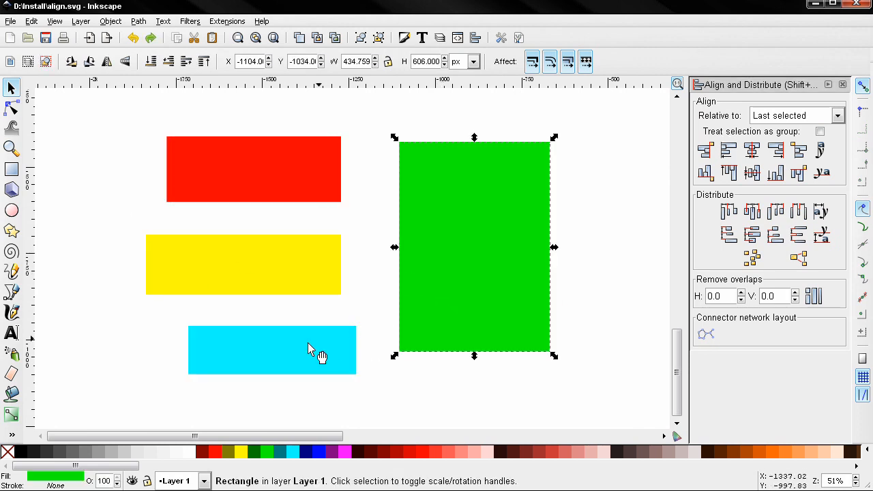
click(301, 345)
shift+click(413, 307)
shift+click(273, 273)
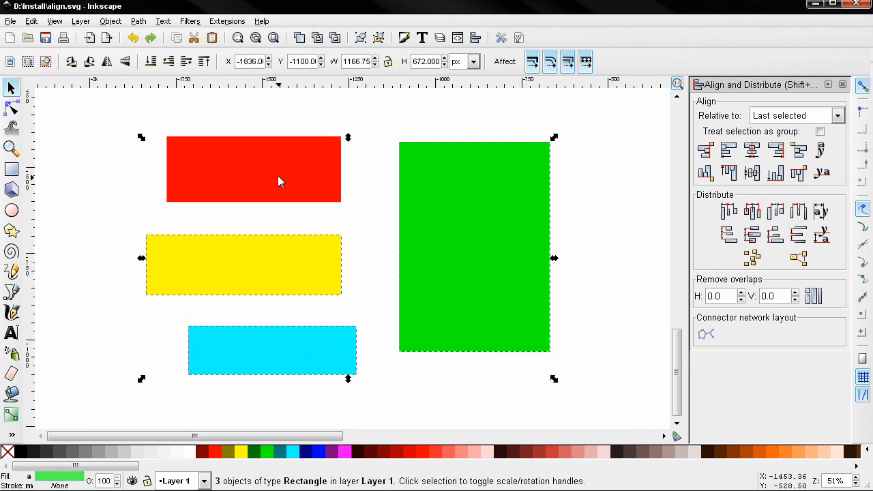
shift+click(271, 171)
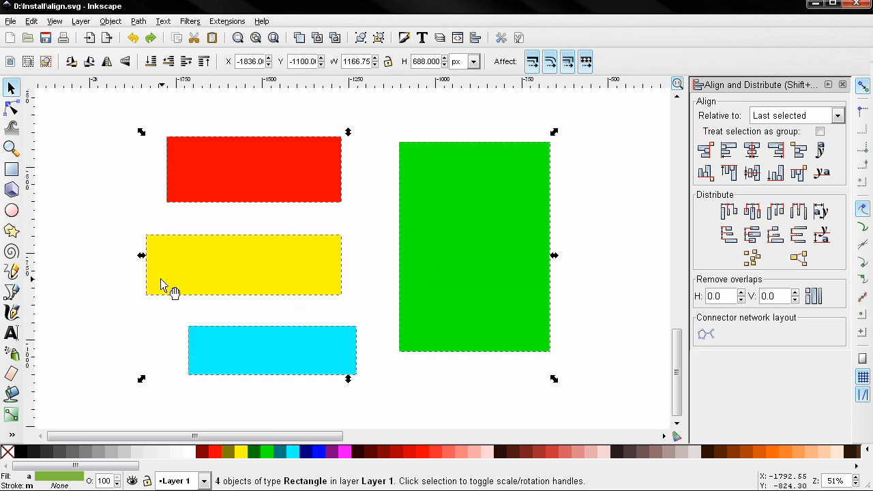
click(729, 152)
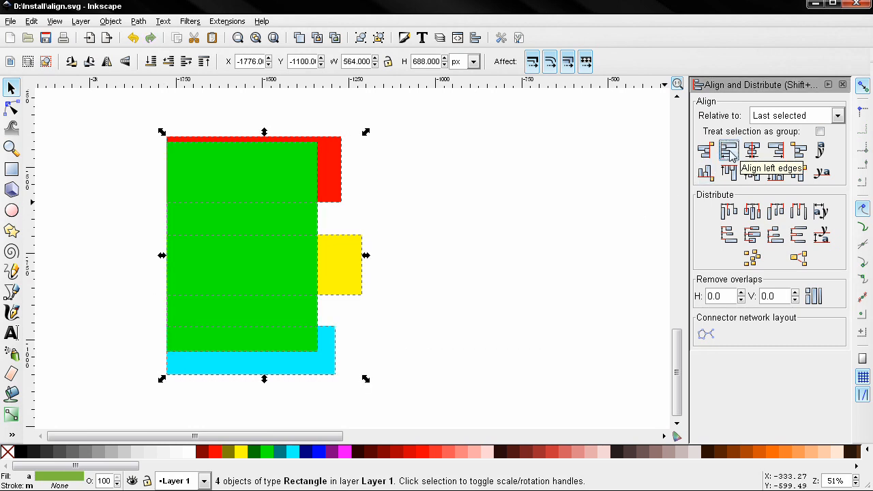
key(ctrl+z)
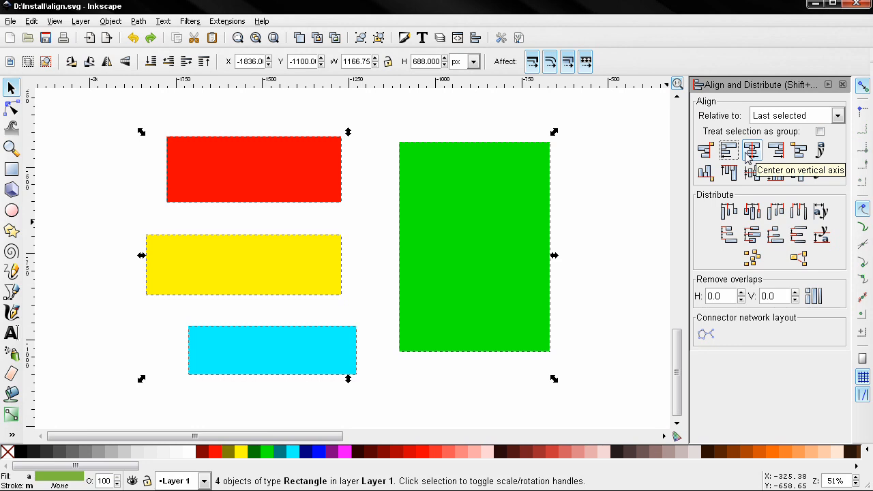
Reselect the rectangles with the green one last, try centering them on its vertical axis, and undo the alignment
drag(137, 115, 386, 398)
shift+click(478, 260)
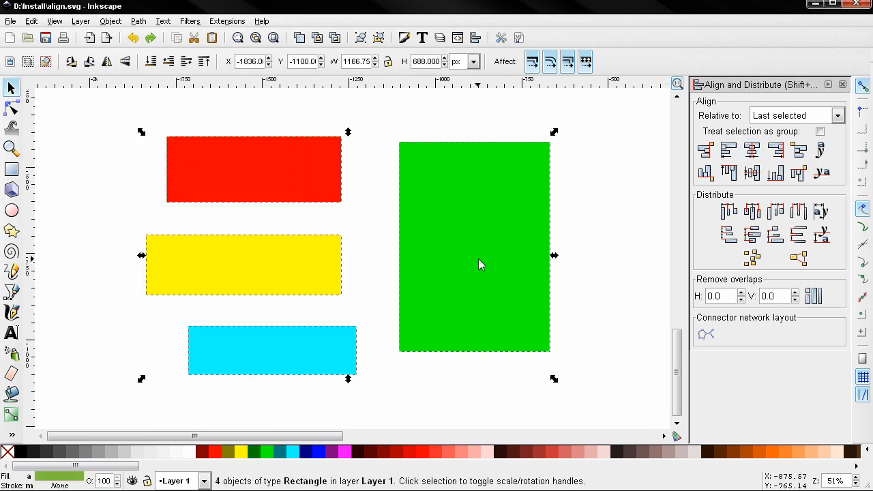
click(754, 151)
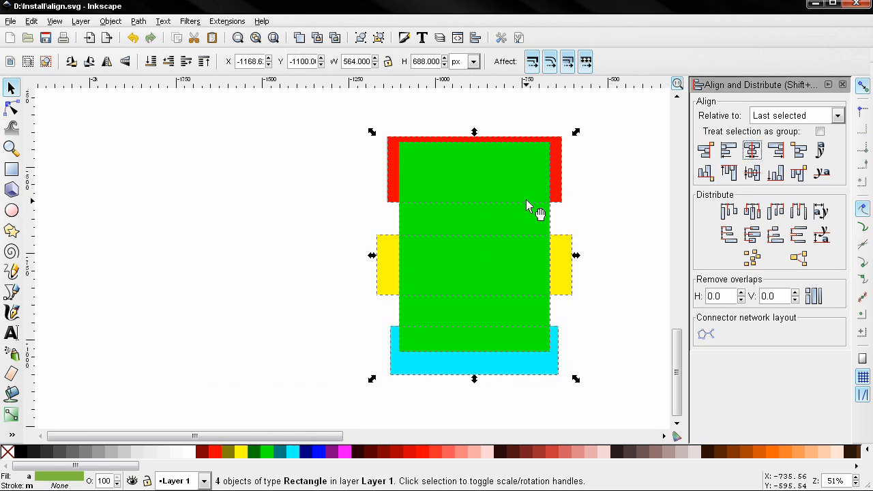
key(ctrl+z)
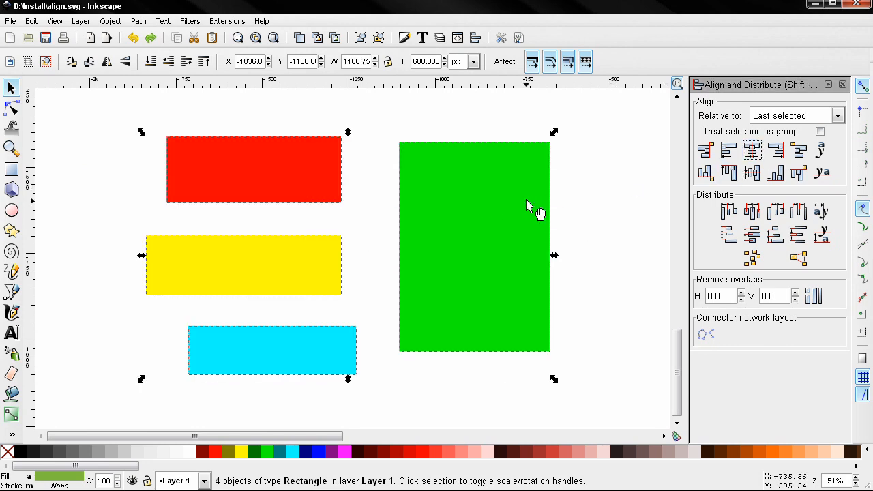
Try aligning all right edges, and separately the left edges to the green rectangle's right edge, undoing each alignment
click(777, 151)
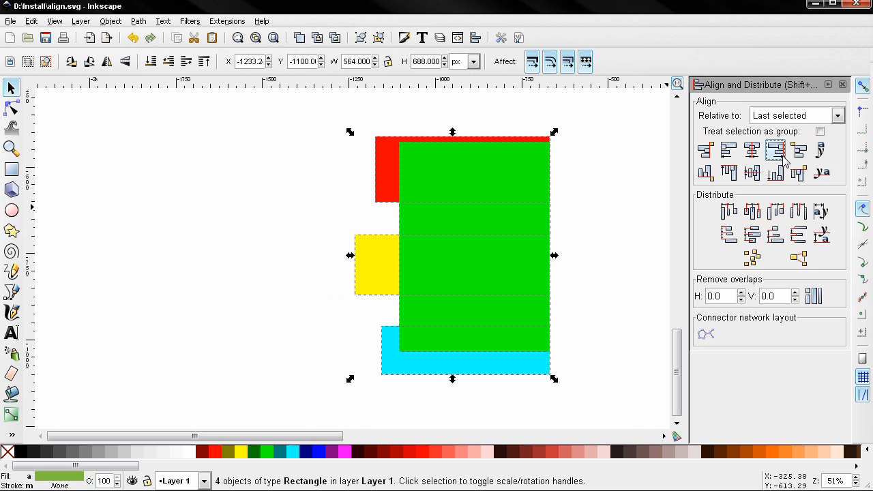
key(ctrl+z)
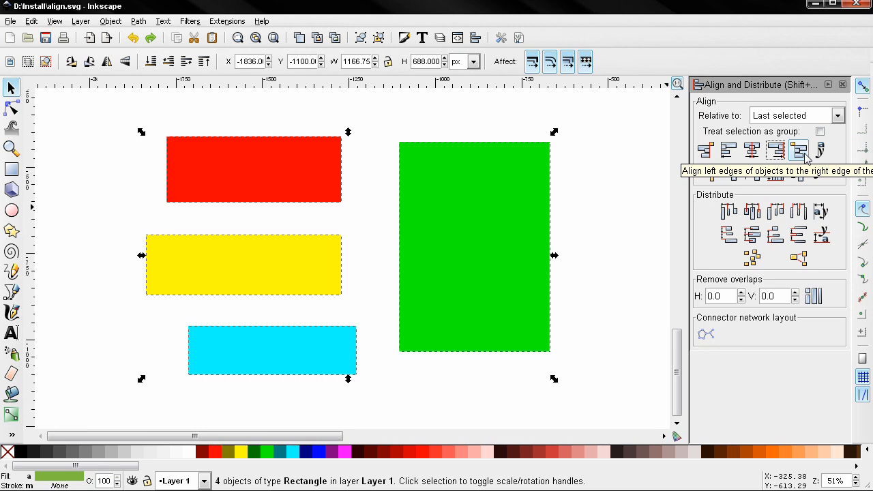
click(800, 151)
drag(608, 234, 601, 271)
key(ctrl+z)
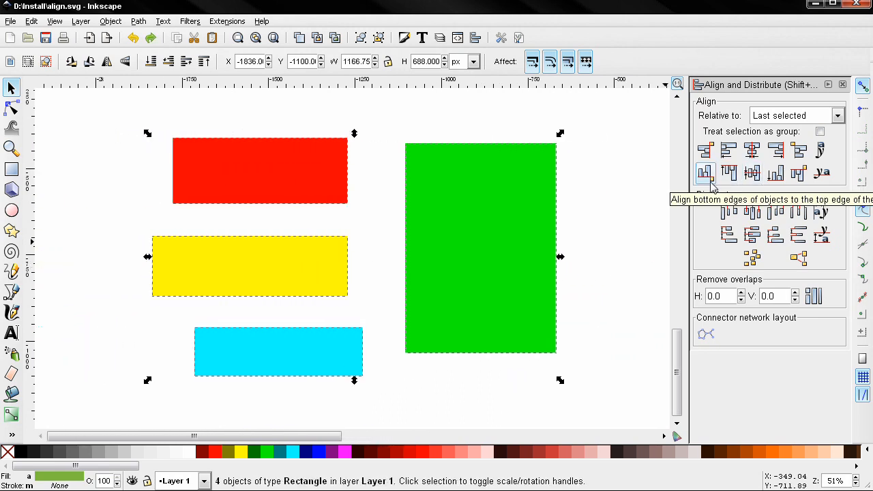
Try aligning the rectangles' bottom edges to the green rectangle's top edge, and undo the alignment
key(alt)
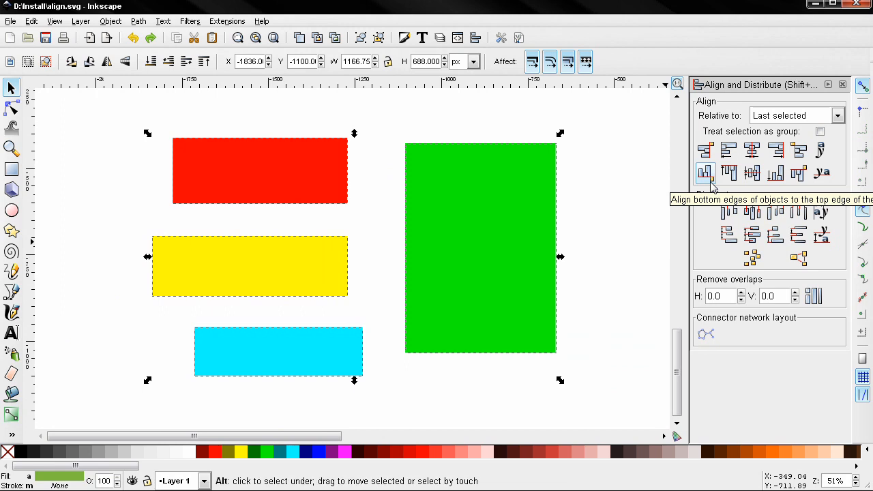
click(706, 172)
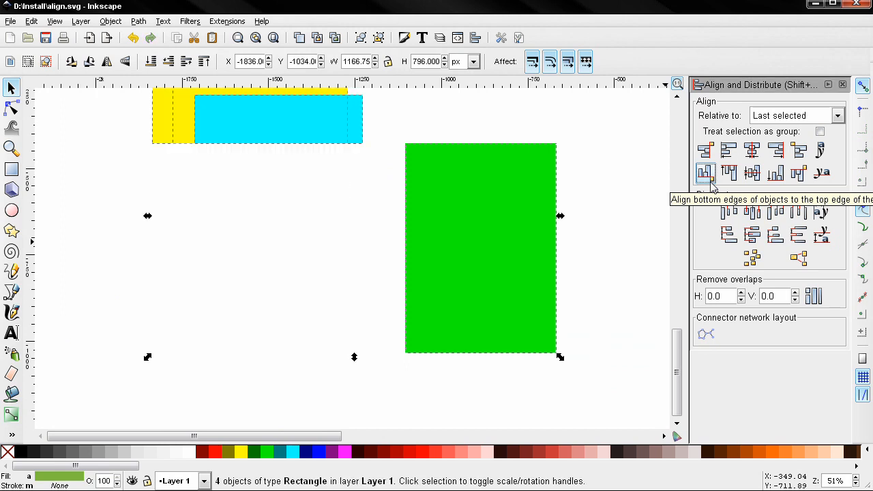
scroll(440, 256, up, 2)
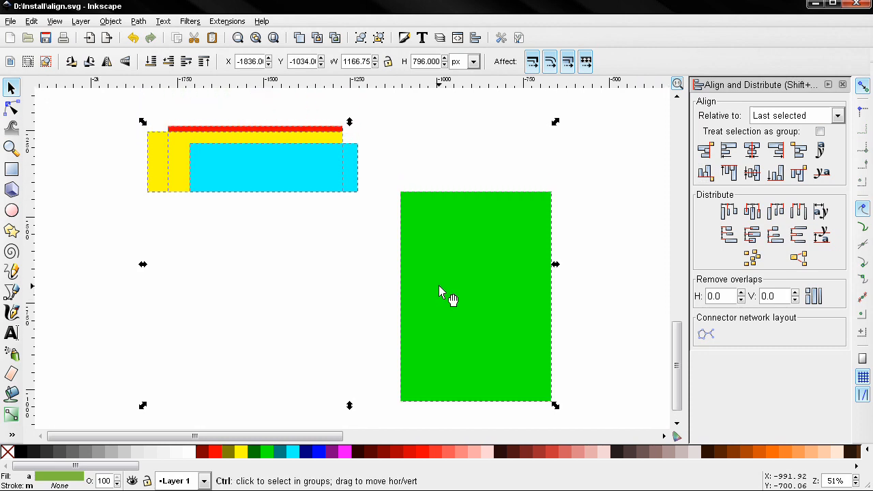
key(ctrl+z)
scroll(565, 296, down, 2)
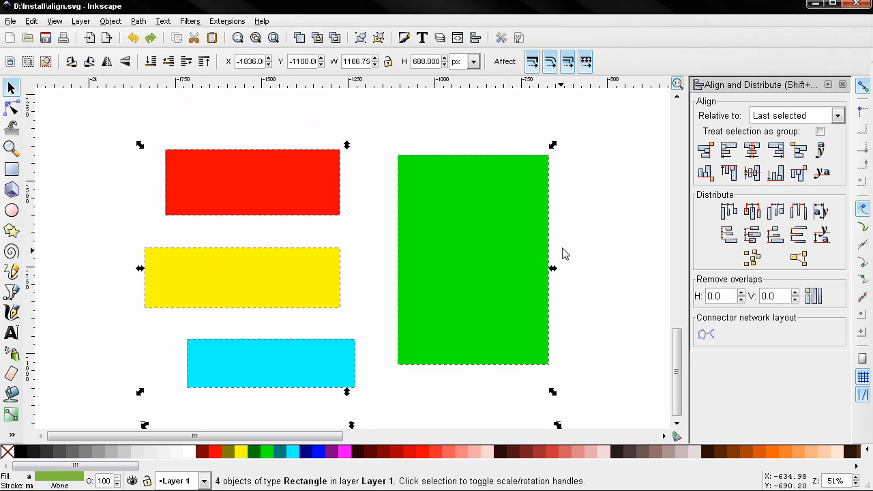
Try aligning the rectangles' top edges, and separately centering them on the green rectangle's horizontal axis, undoing each alignment
click(729, 179)
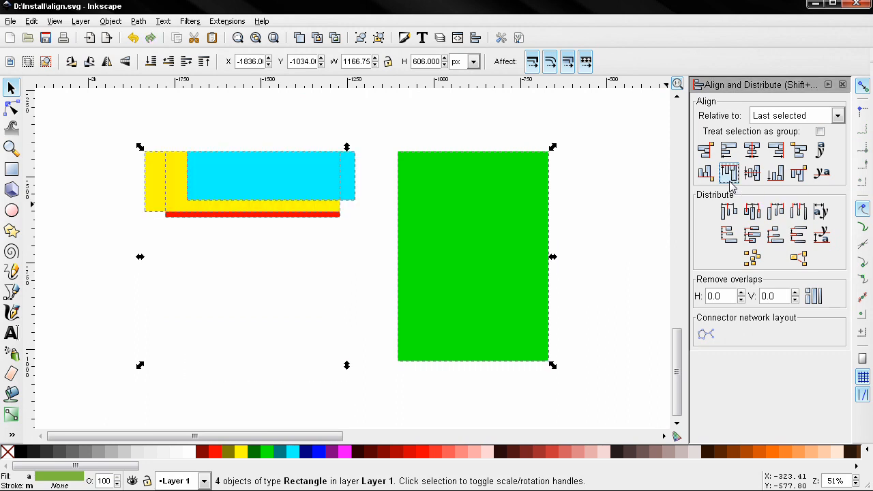
key(ctrl+z)
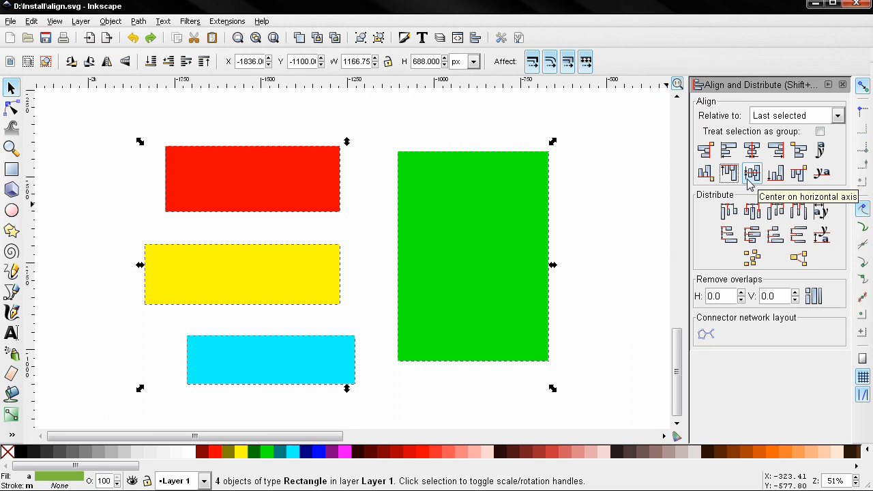
click(751, 174)
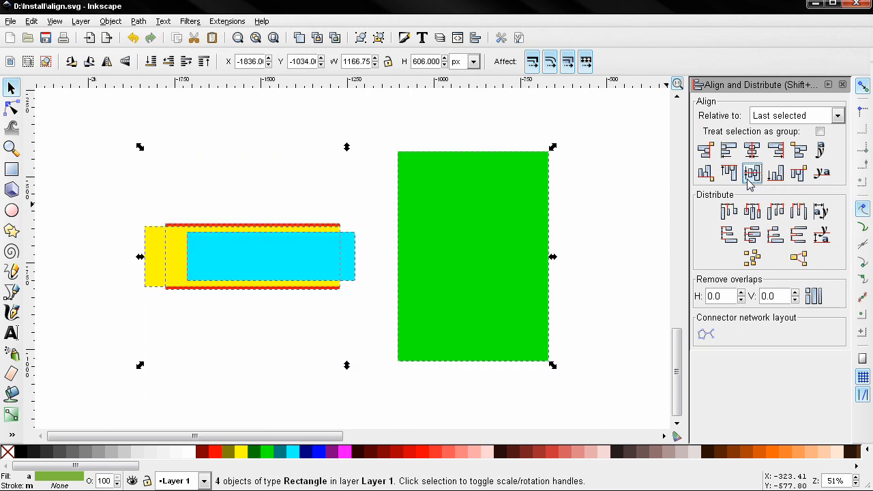
key(ctrl+z)
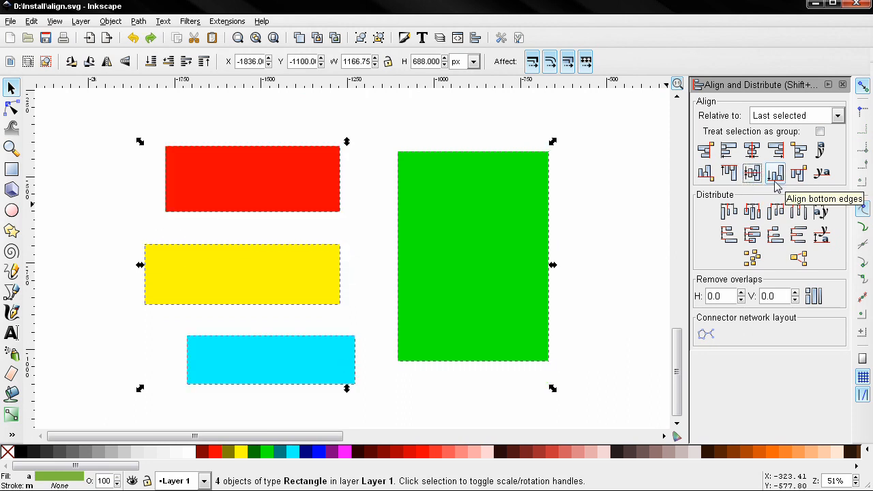
Try aligning all bottom edges, and separately the top edges to the green rectangle's bottom edge, undoing each alignment
click(776, 174)
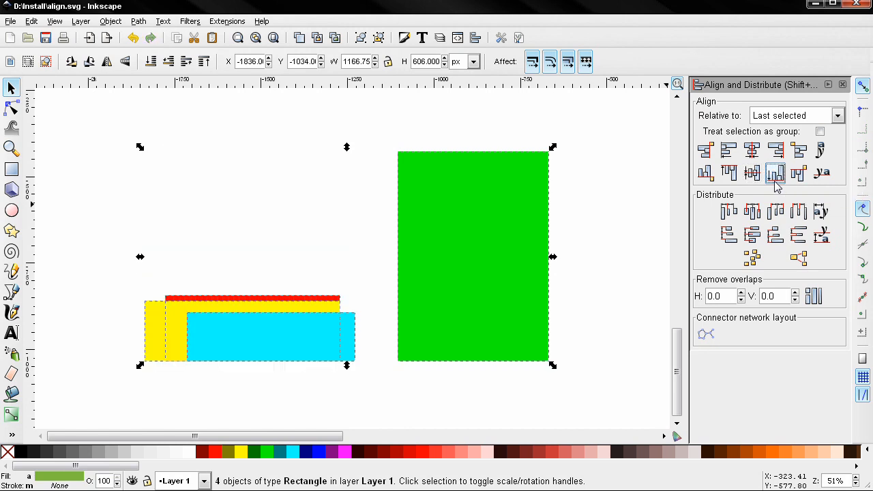
key(ctrl+z)
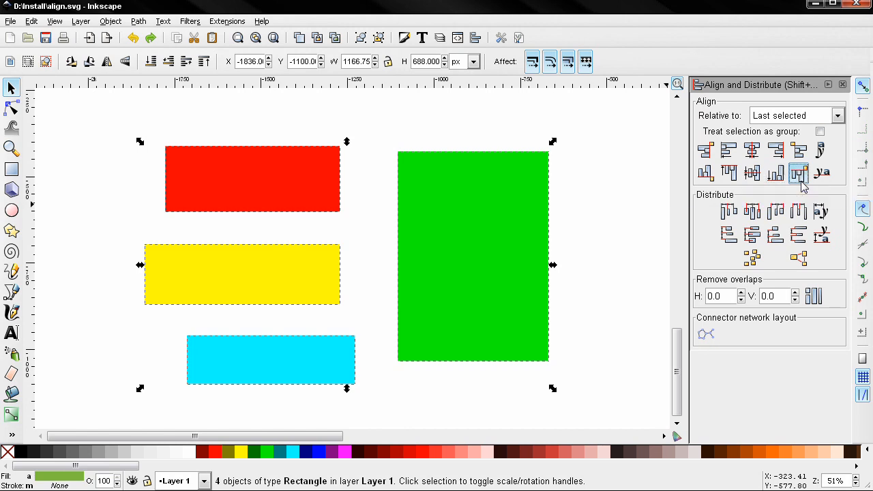
click(798, 174)
scroll(658, 251, down, 1)
scroll(655, 247, down, 1)
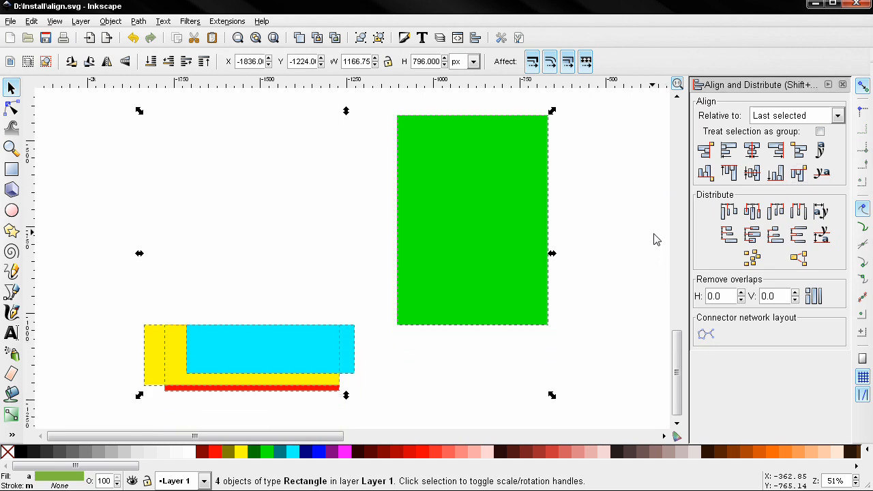
key(ctrl+z)
scroll(622, 274, up, 1)
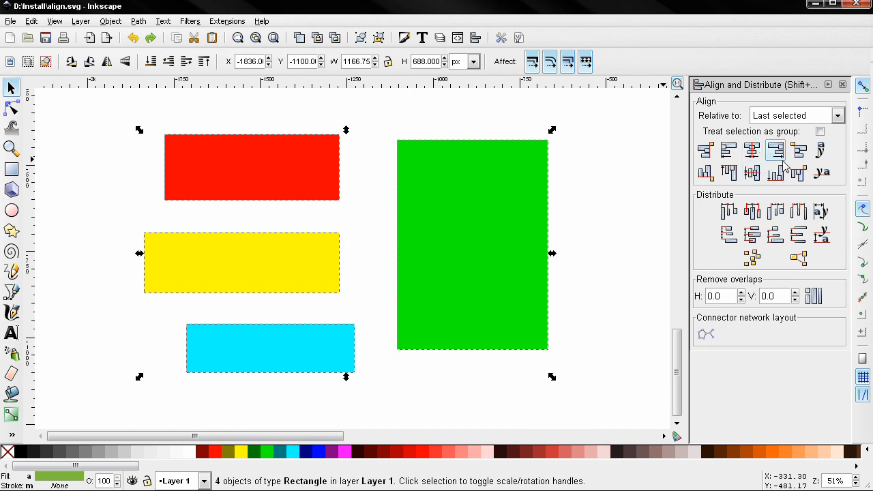
Center only the red rectangle on the green rectangle along both the vertical and horizontal axes
click(640, 193)
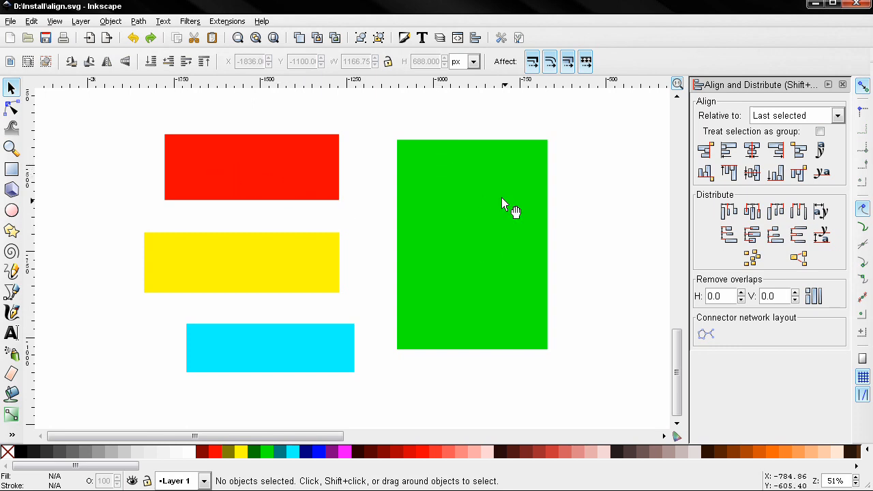
click(304, 181)
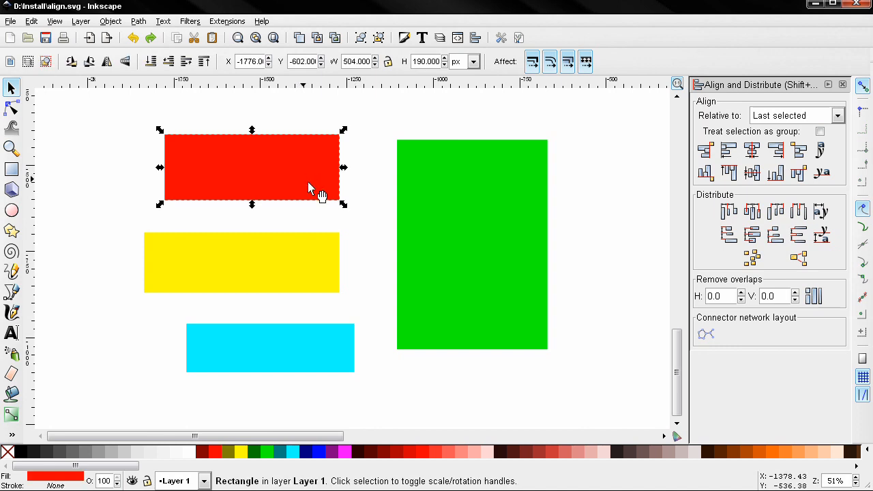
shift+click(492, 251)
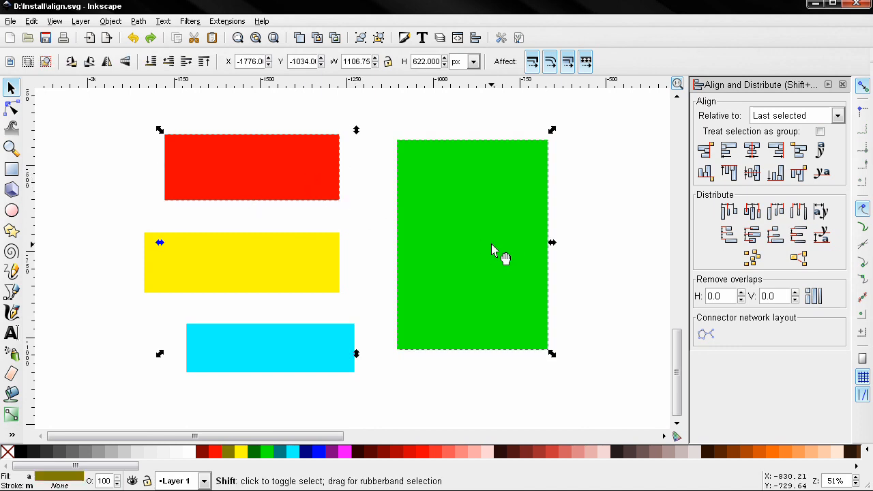
click(753, 150)
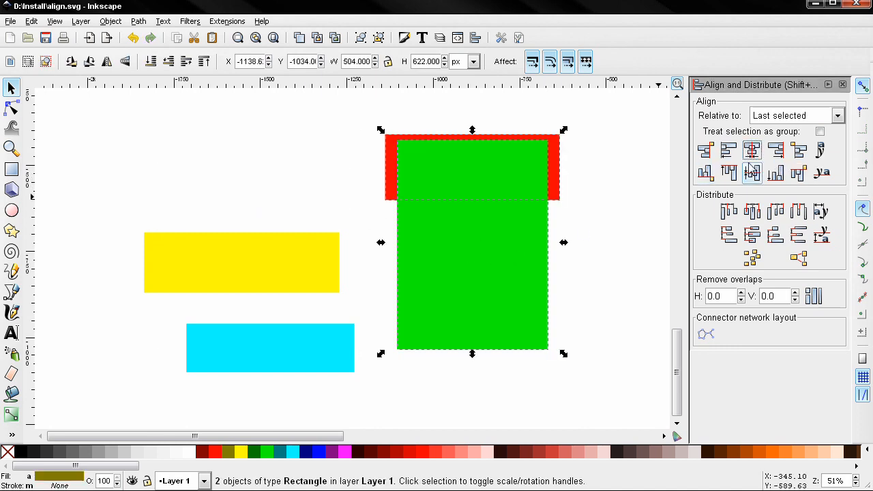
click(753, 173)
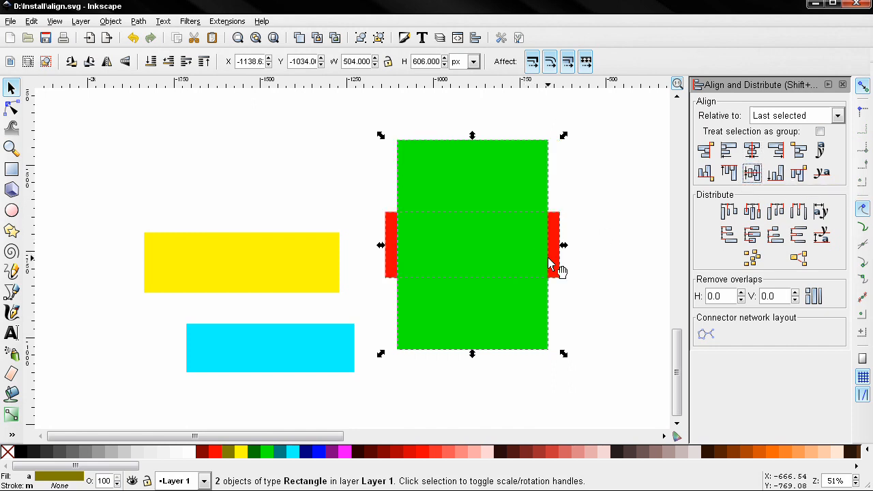
Raise the red rectangle to the top of the stack, in front of the green one
click(593, 255)
click(557, 246)
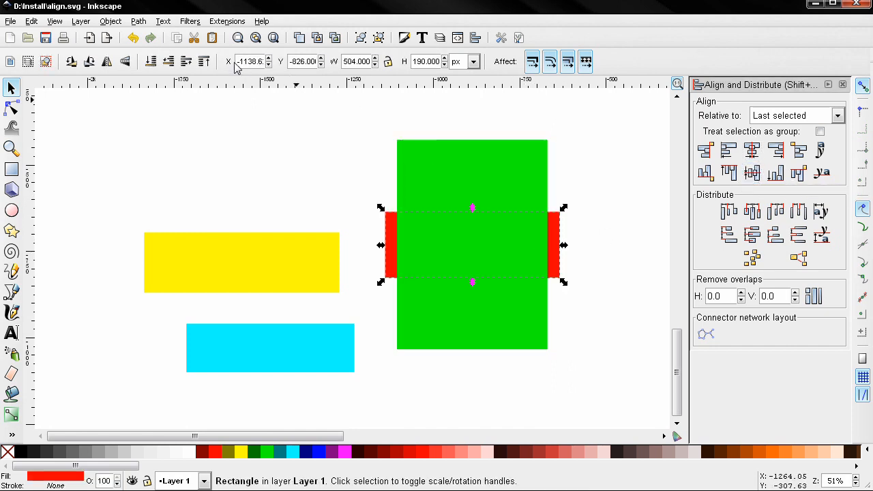
click(204, 62)
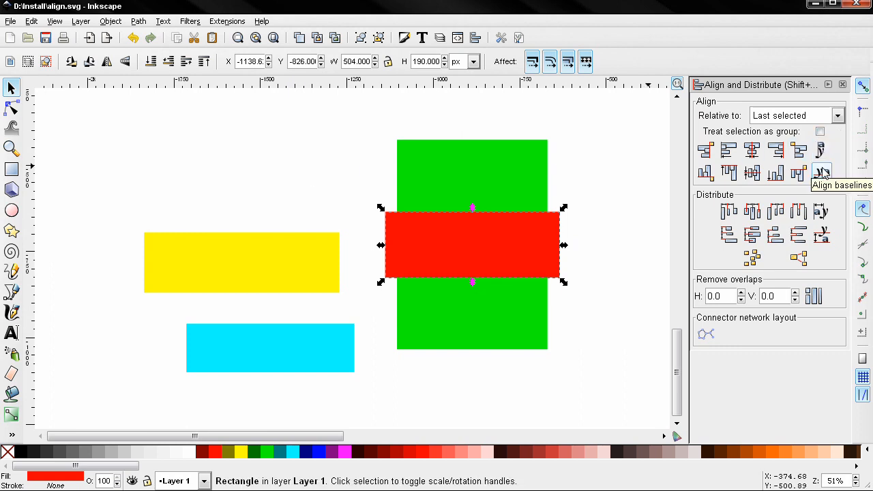
Add the text "Inkscape" above the yellow rectangle and enlarge it to a font size of about 71
click(12, 333)
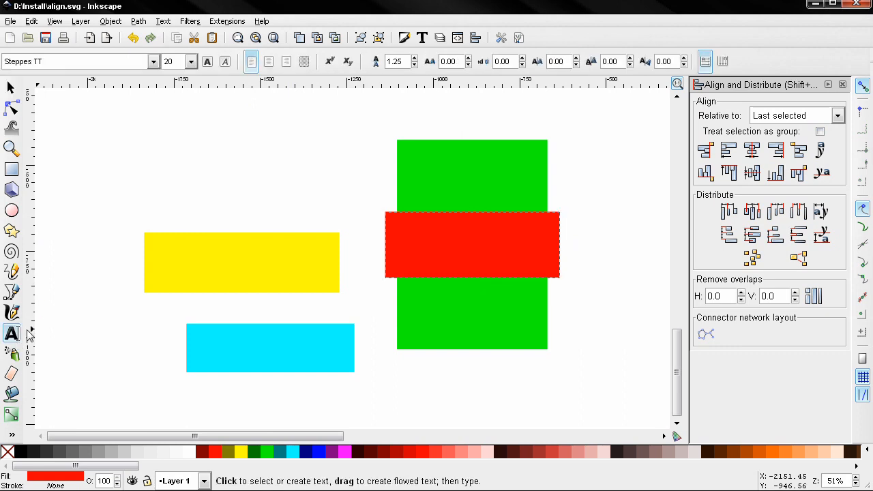
click(184, 161)
text(Inks)
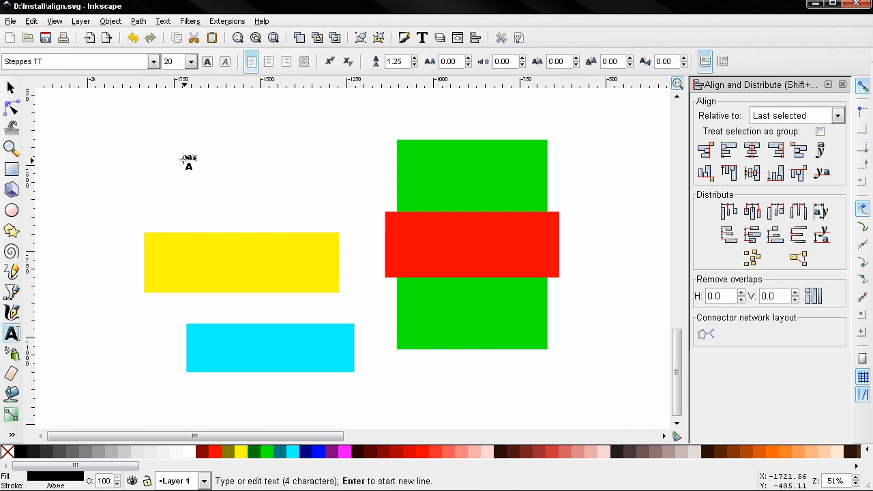
text(cape)
click(11, 88)
drag(217, 167, 192, 161)
Change the font of the Inkscape text to Stencil
click(11, 333)
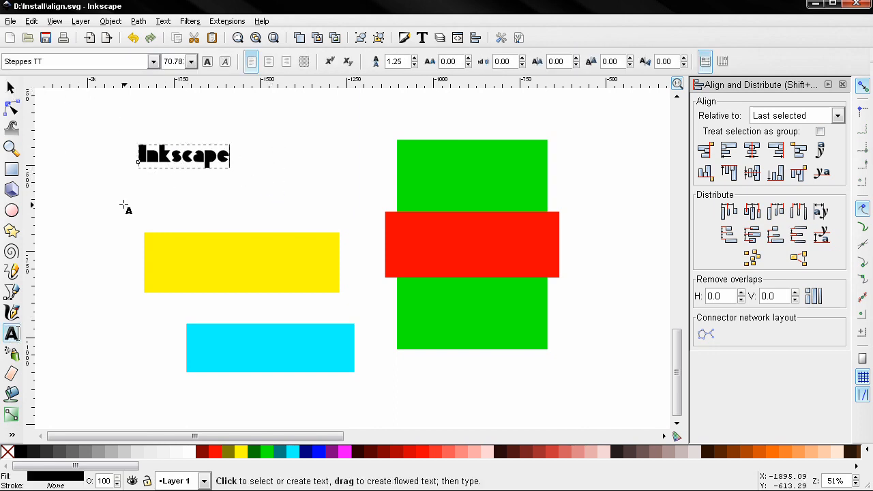
triple_click(82, 64)
text(Stephen)
key(Return)
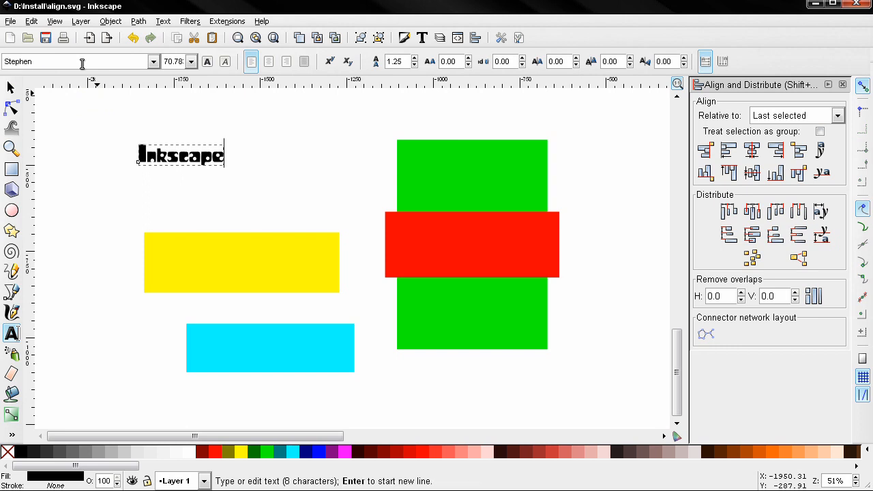
key(Up)
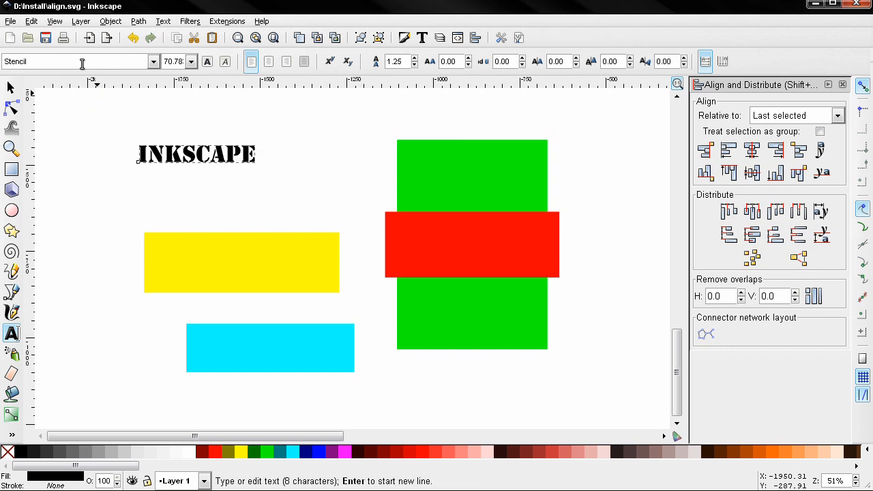
Duplicate the Inkscape text twice and spread the three copies side by side at uneven heights above the rectangles
click(12, 88)
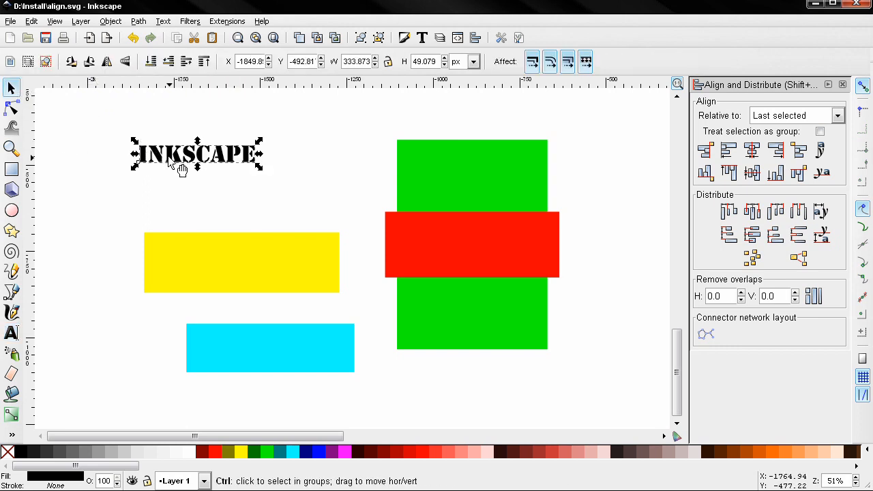
key(ctrl+d)
drag(171, 163, 284, 139)
drag(217, 166, 150, 142)
mouse_move(273, 145)
mouse_down()
mouse_move(242, 147)
mouse_move(327, 140)
mouse_move(262, 149)
mouse_up()
key(ctrl+d)
drag(158, 142, 143, 131)
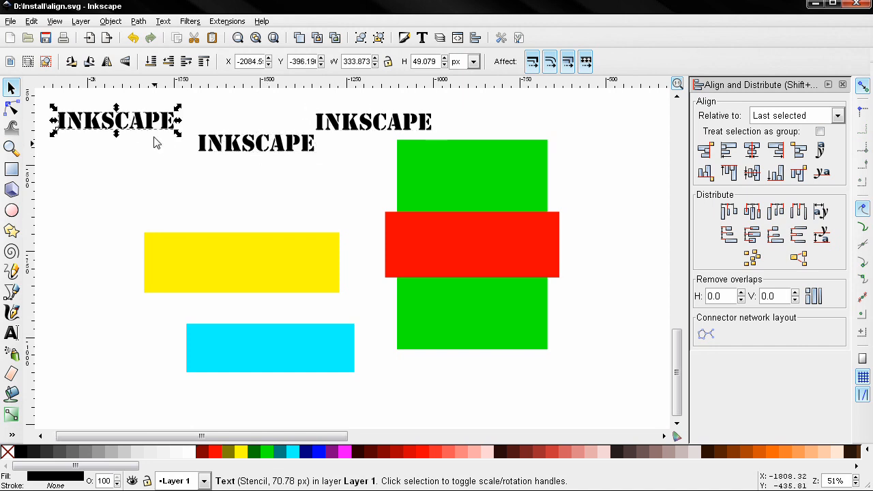
Select all three Inkscape texts and align their baselines vertically so they sit on one line
click(226, 166)
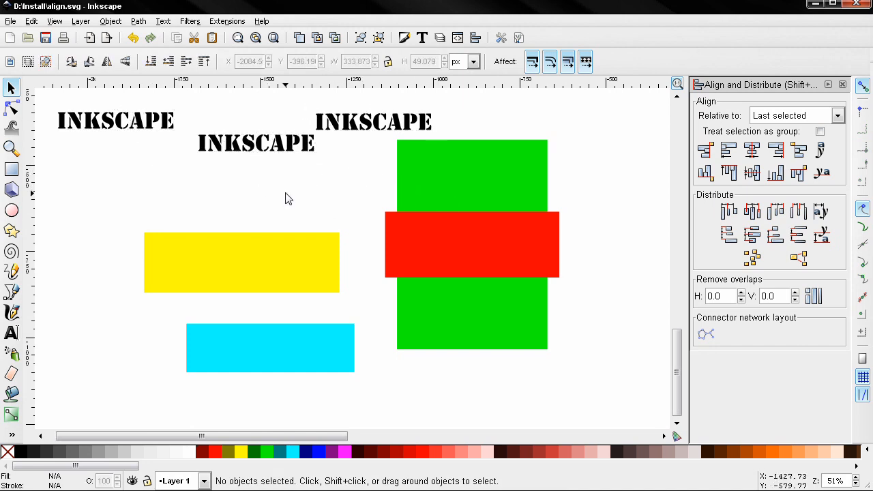
drag(195, 104, 444, 223)
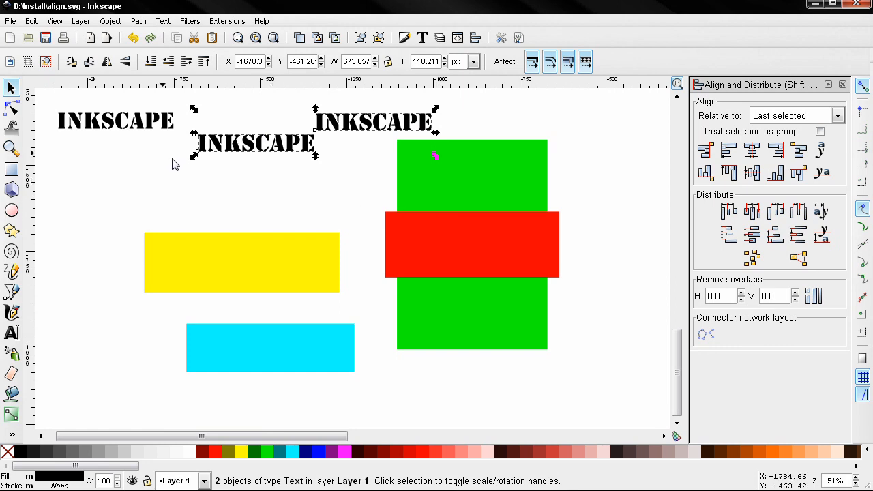
shift+click(132, 134)
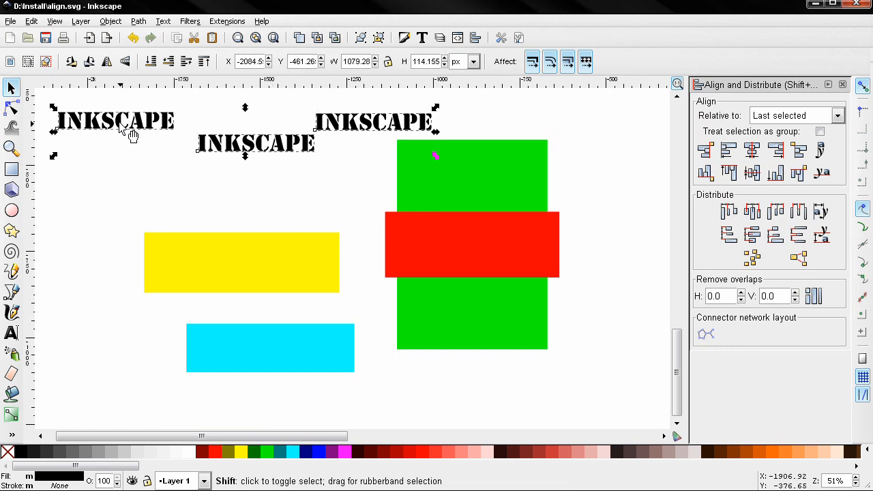
click(823, 175)
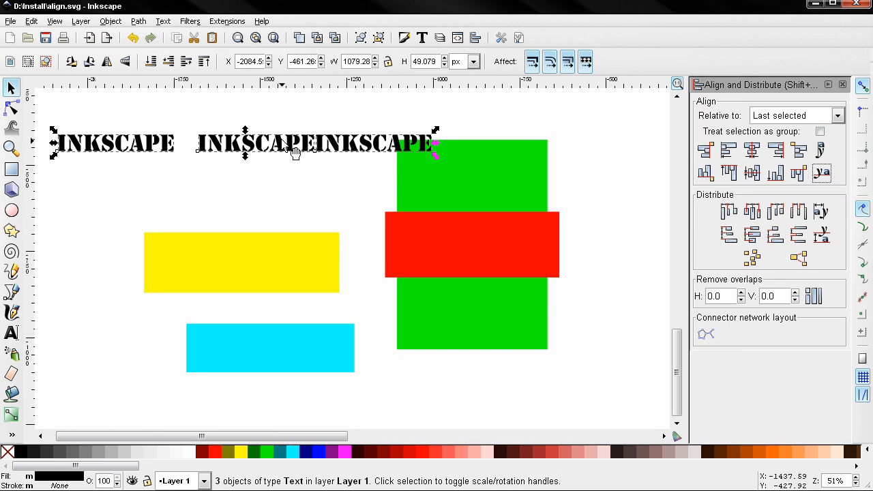
Move the middle and rightmost Inkscape texts below the leftmost one, forming a staggered vertical stack
click(276, 177)
drag(270, 153, 167, 184)
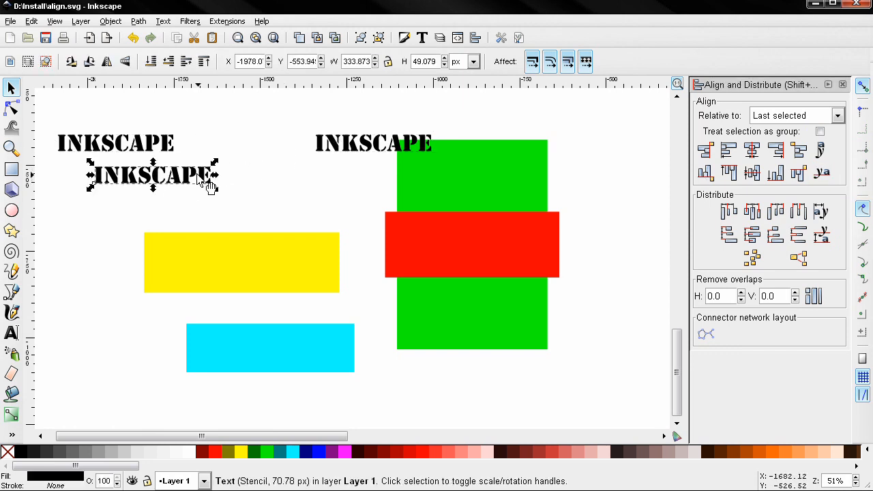
drag(363, 154, 107, 231)
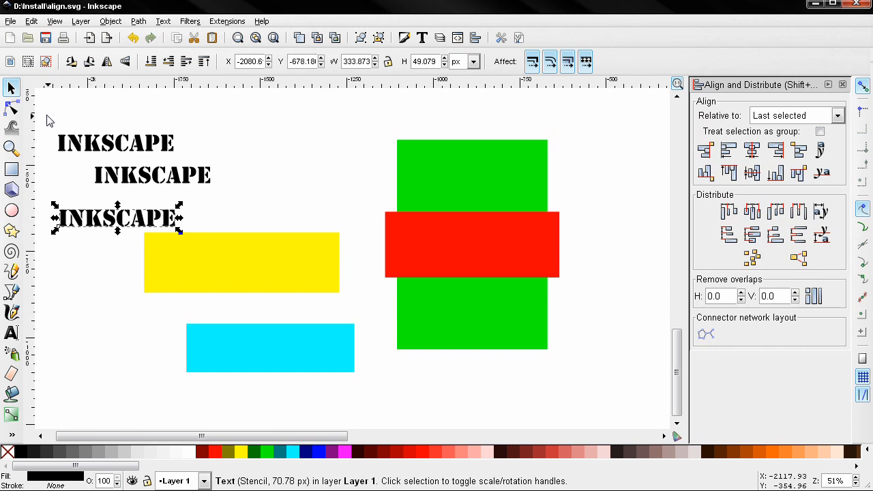
Align the baseline anchors of the three stacked Inkscape texts horizontally, then deselect them
drag(46, 115, 242, 270)
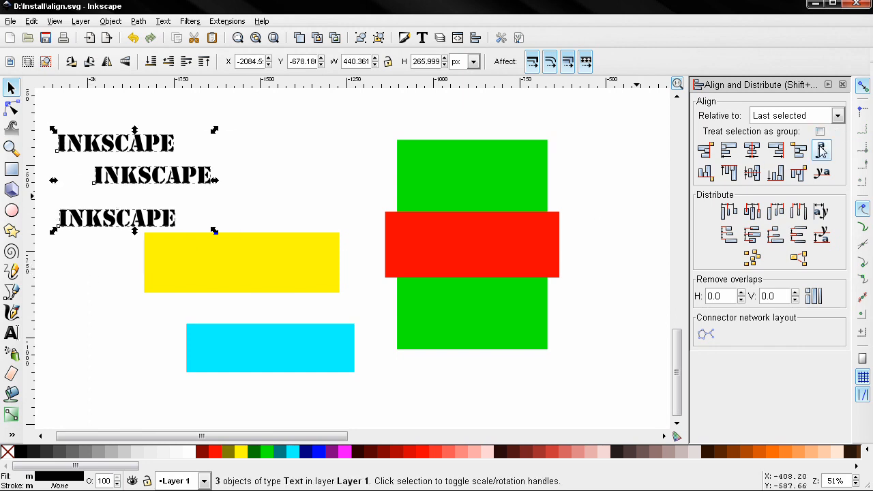
click(821, 151)
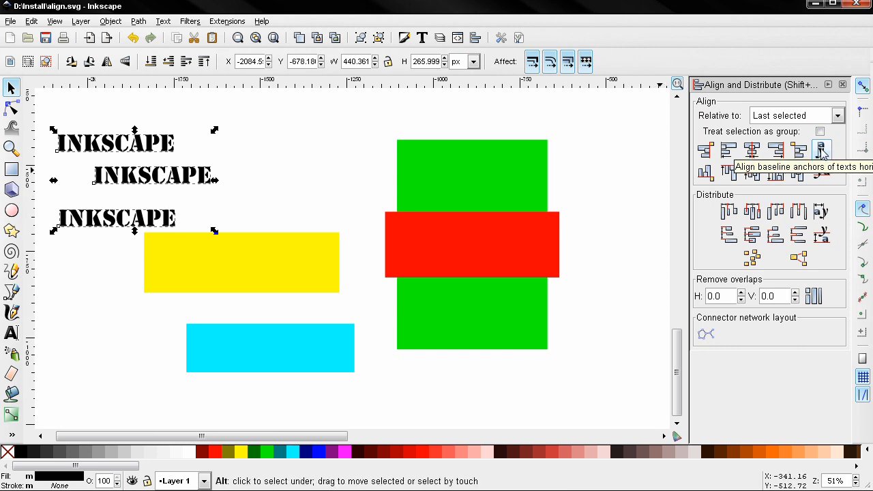
click(821, 151)
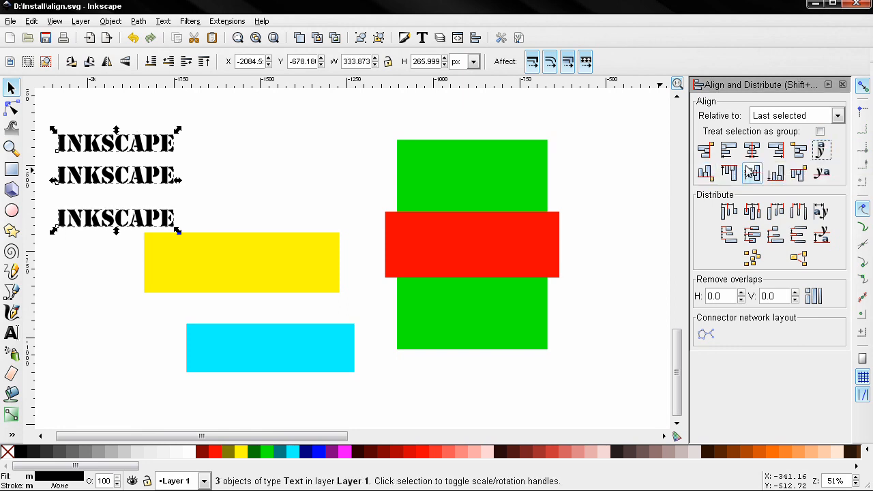
click(288, 185)
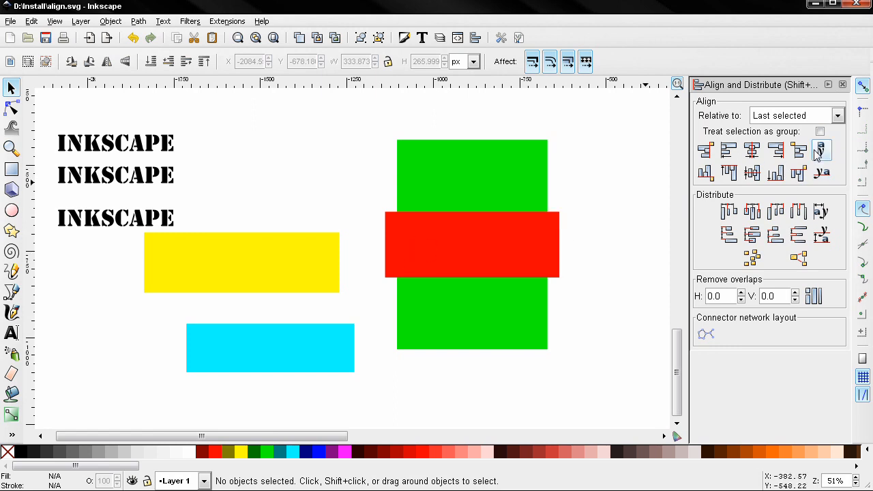
Try applying the Align baselines option to the yellow and cyan rectangles together
click(294, 253)
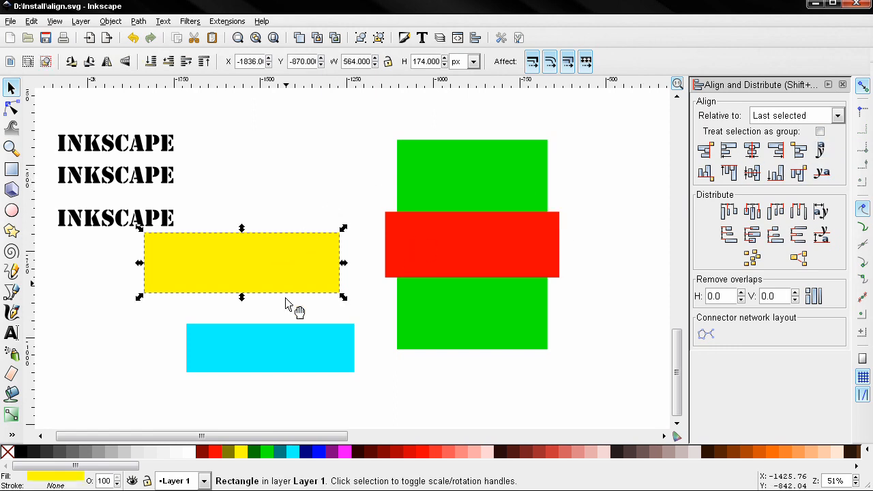
shift+click(281, 340)
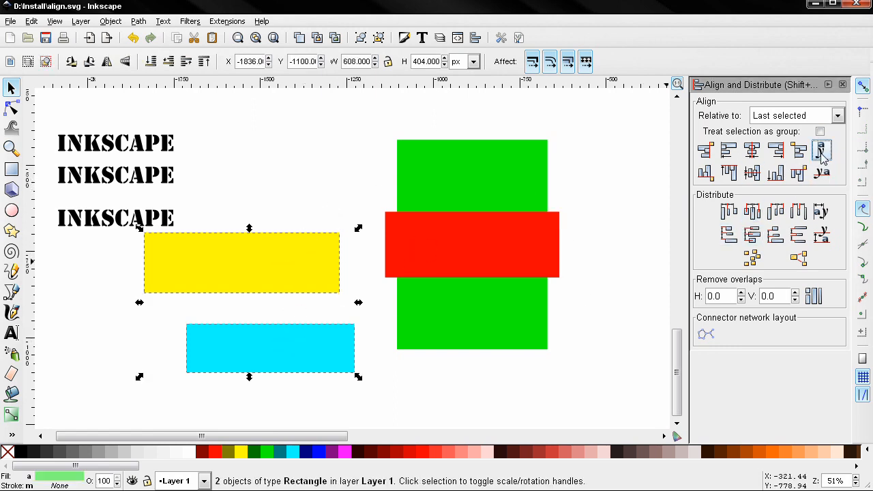
click(823, 174)
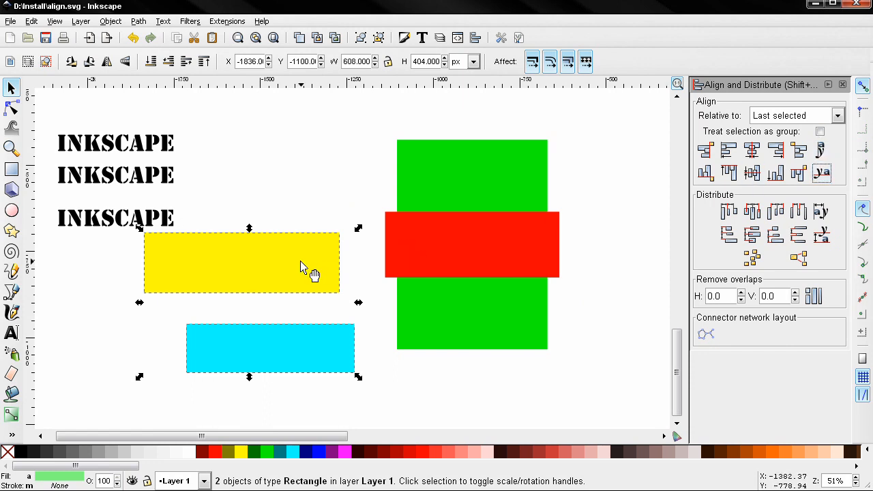